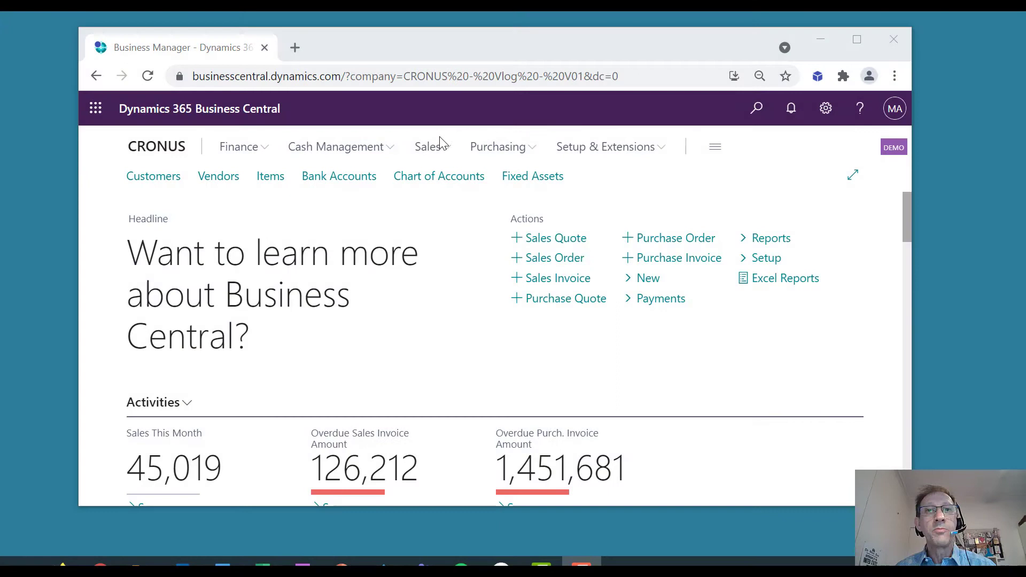
# Go to Sales Orders and open order 101014 for Adatum Corporation
pyautogui.click(437, 147)
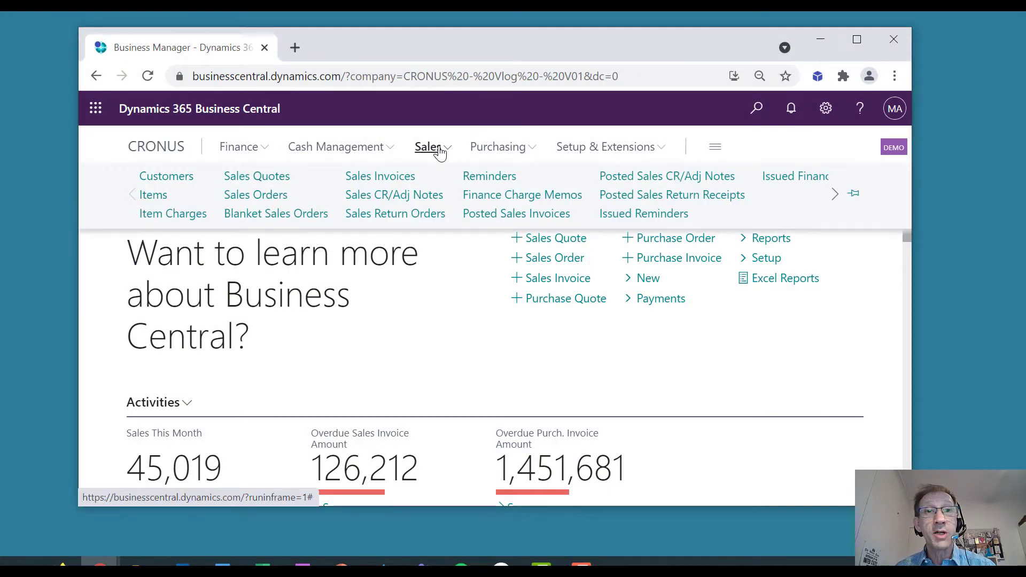
pyautogui.click(278, 204)
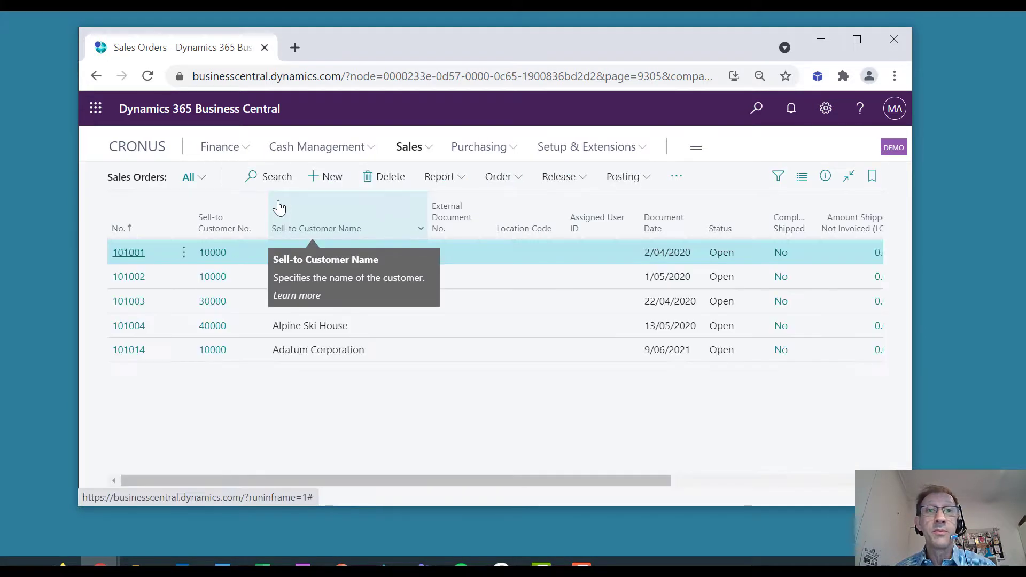
pyautogui.click(132, 352)
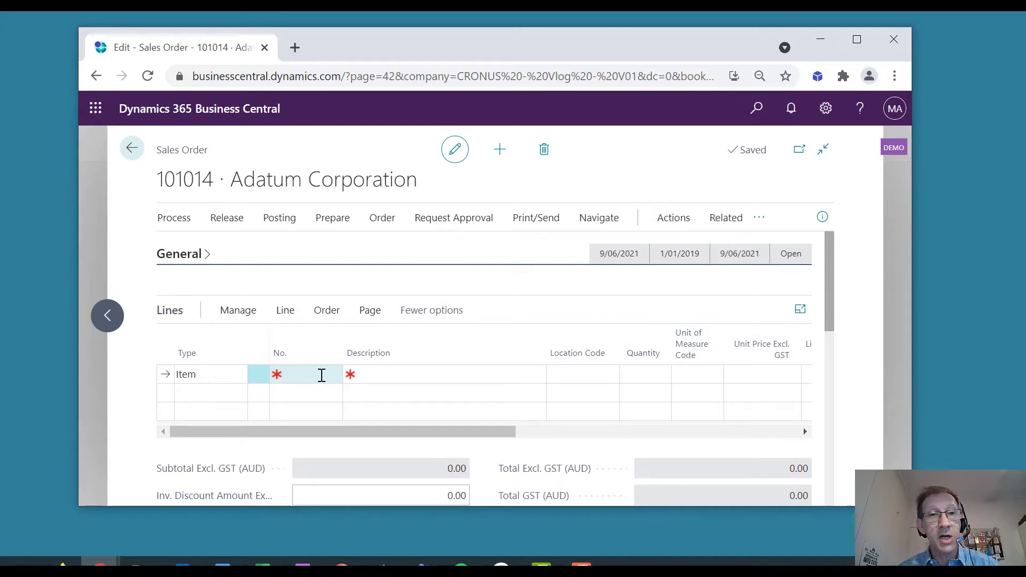
# Add a line for 20 TOKYO Guest Chair, blue and dismiss the low inventory warning
pyautogui.click(321, 375)
pyautogui.write('tokyo')
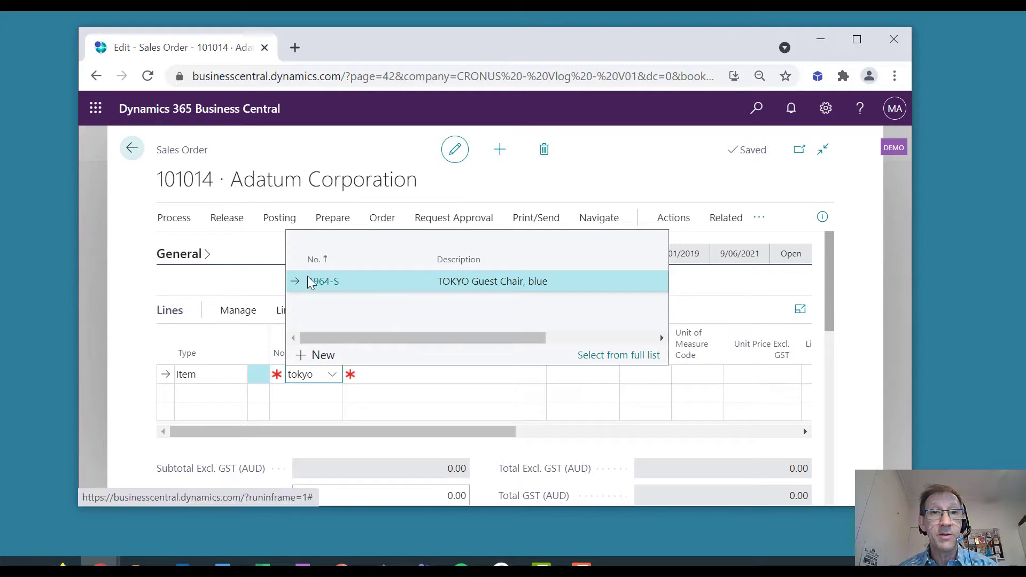
pyautogui.click(311, 283)
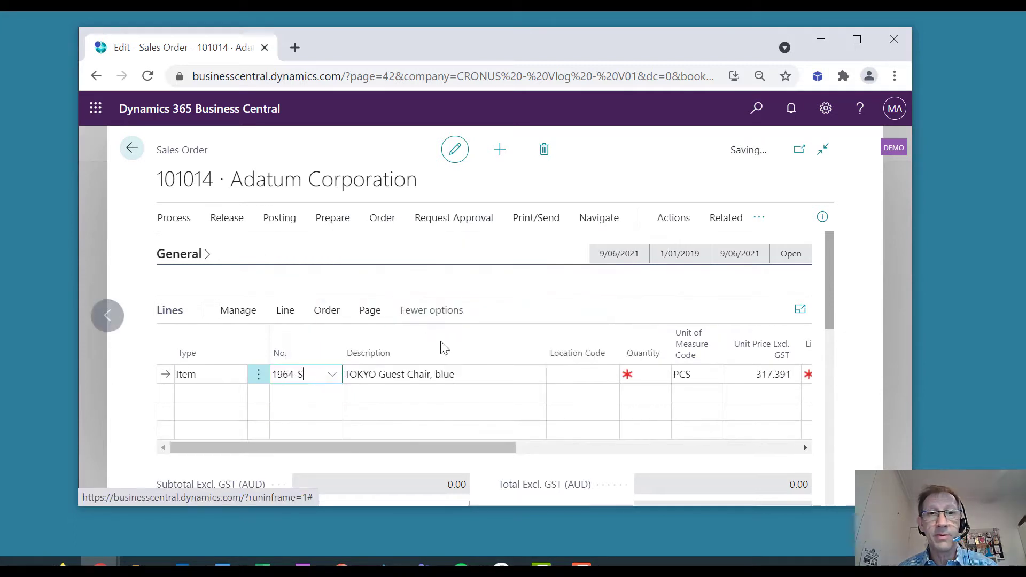
pyautogui.press('Return')
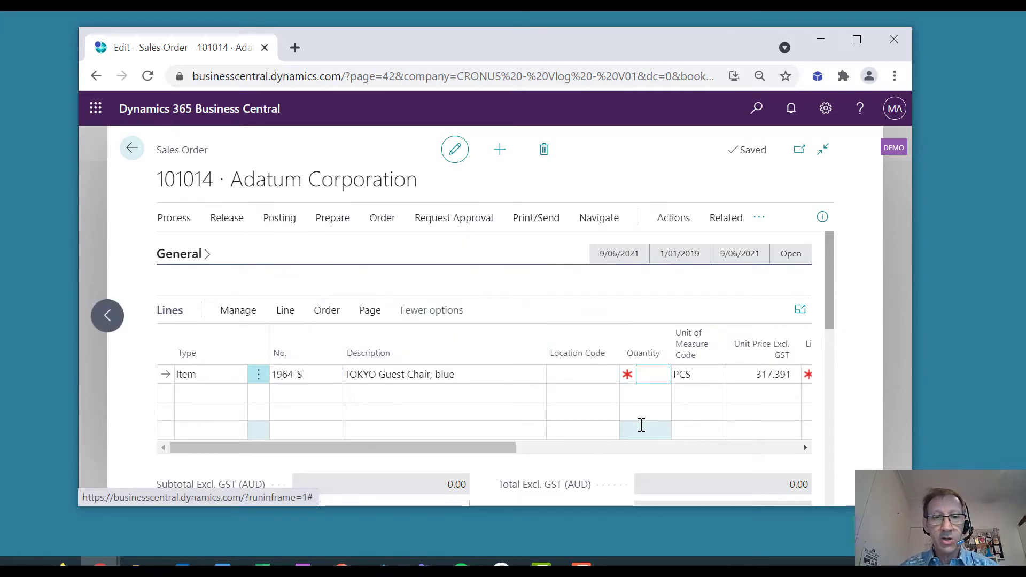
pyautogui.write('20')
pyautogui.press('Return')
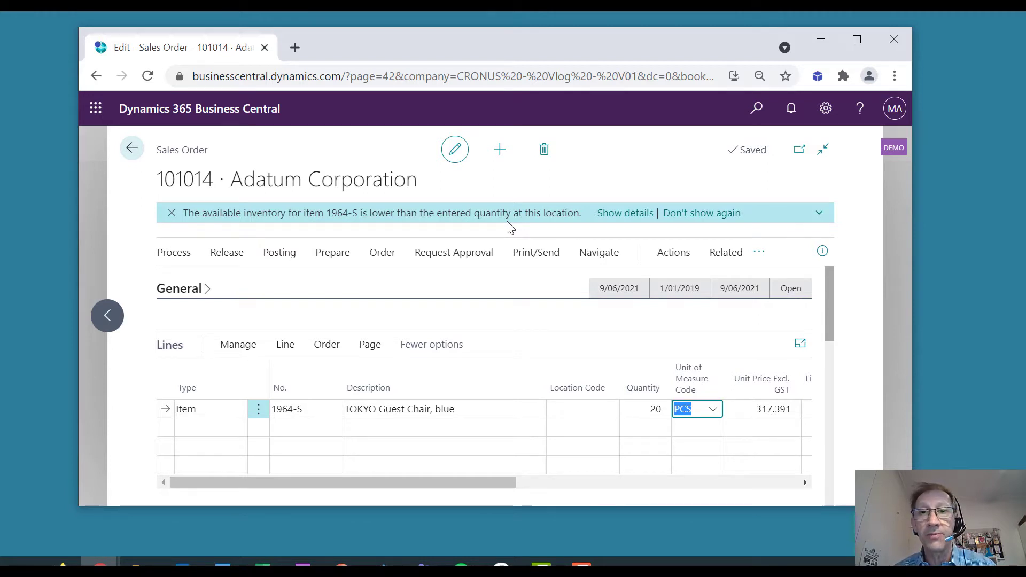
pyautogui.click(171, 213)
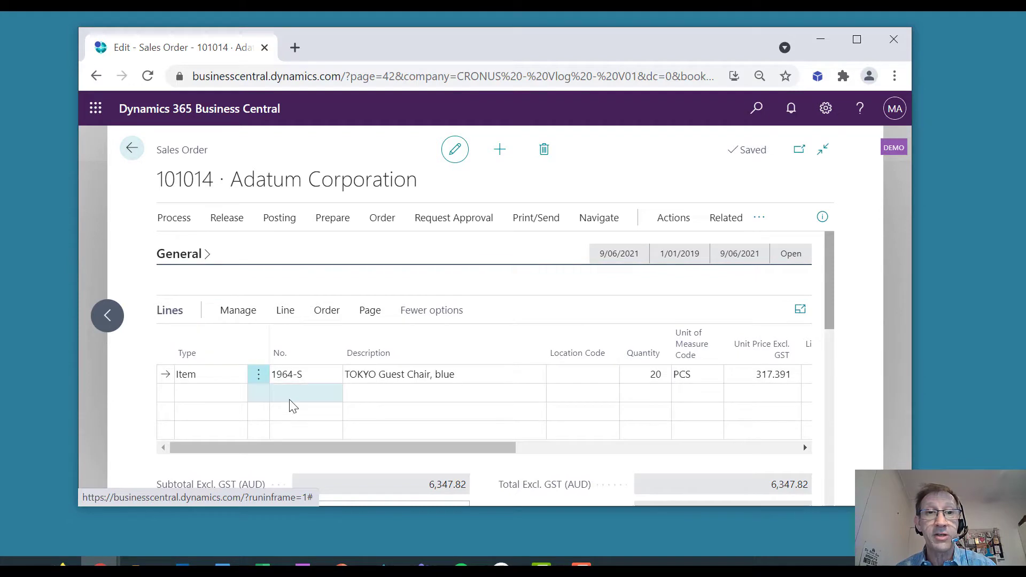
# Add a line for 12 AMSTERDAM Lamp and dismiss its low inventory warning
pyautogui.click(293, 400)
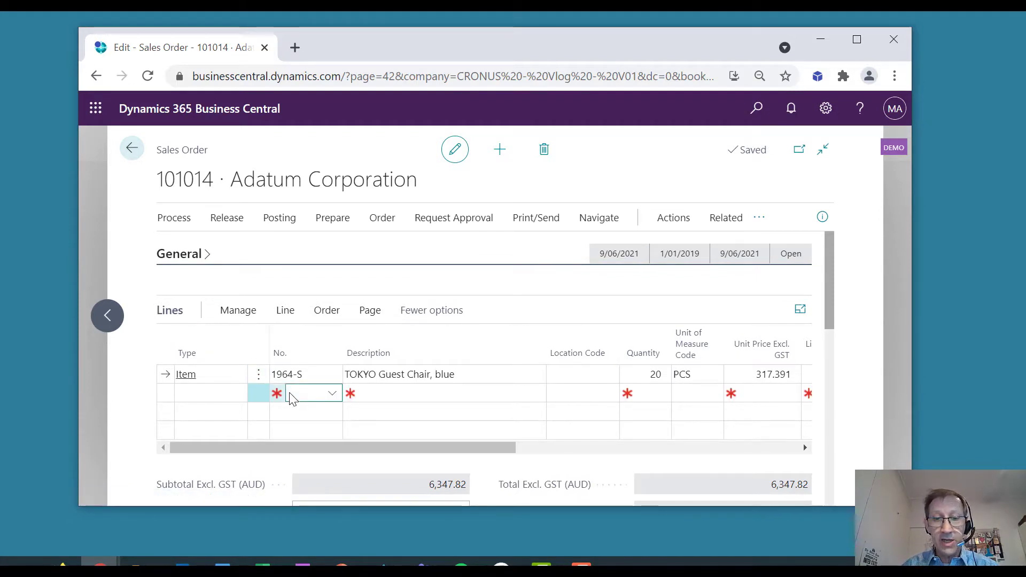
pyautogui.write('amst')
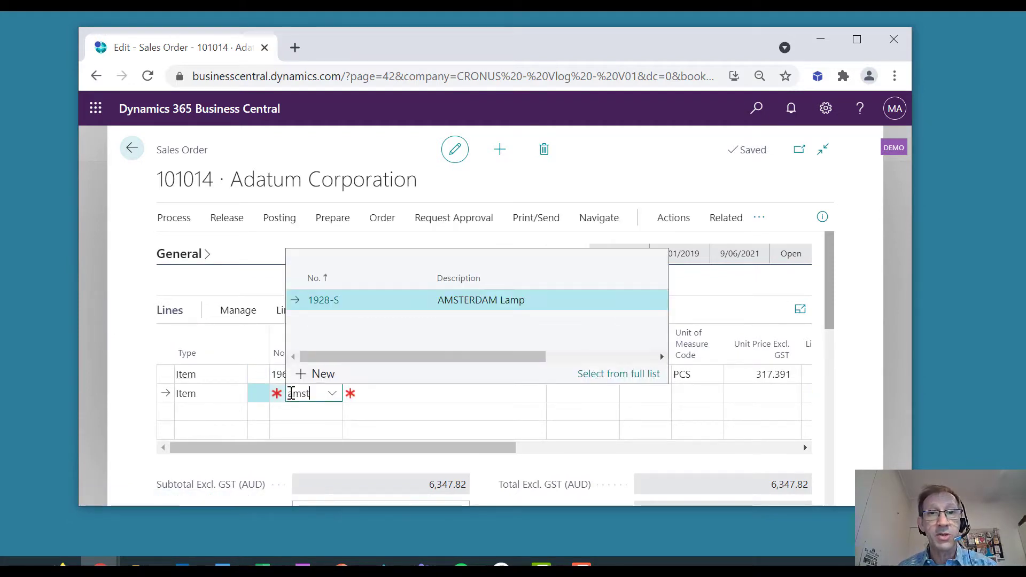
pyautogui.click(319, 301)
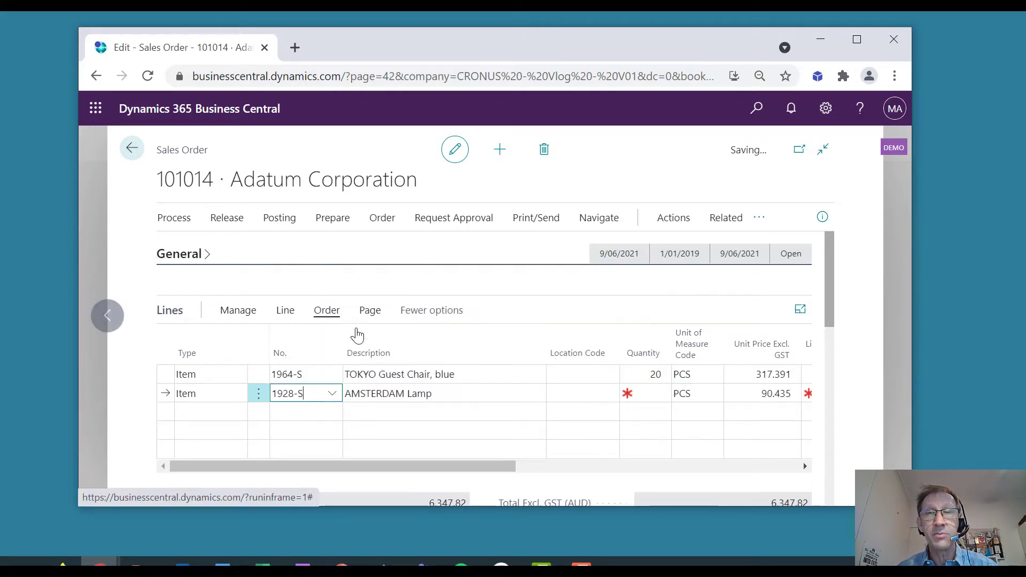
pyautogui.click(639, 394)
pyautogui.press('Tab')
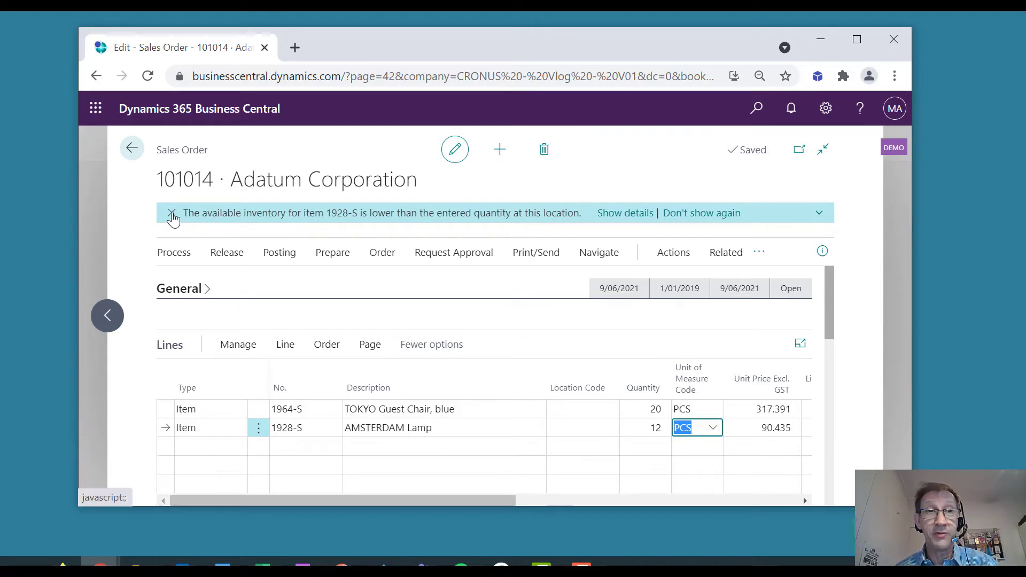
pyautogui.click(172, 214)
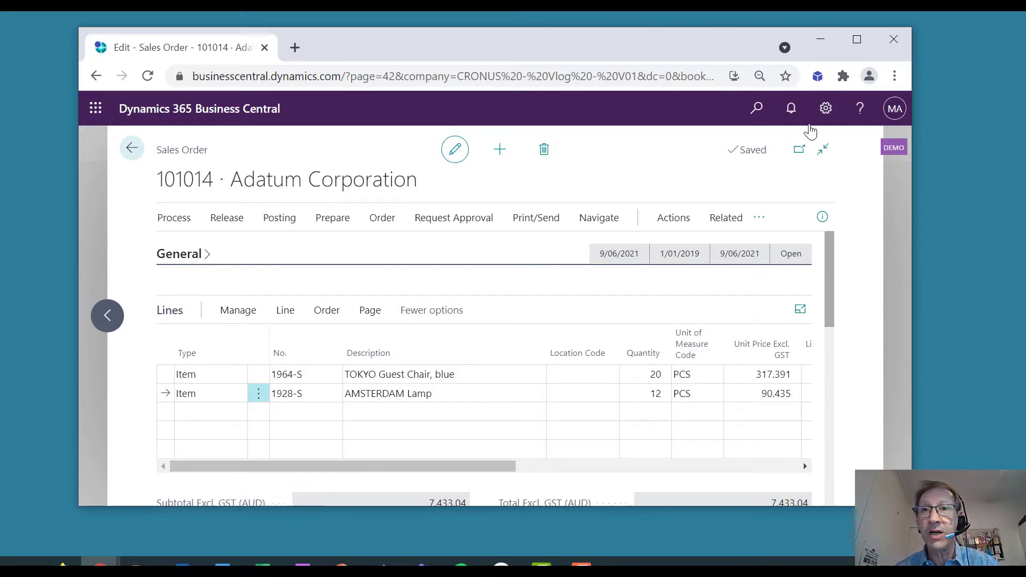
# In My Settings, filter the 'Item availability is low' notification to Item Category Code CHAIR
pyautogui.click(826, 108)
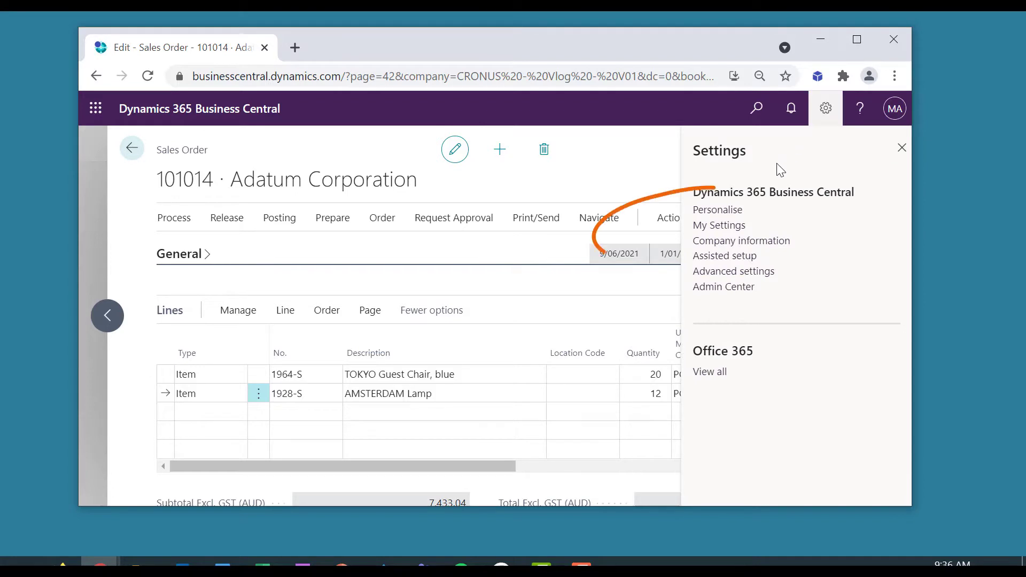
pyautogui.click(735, 236)
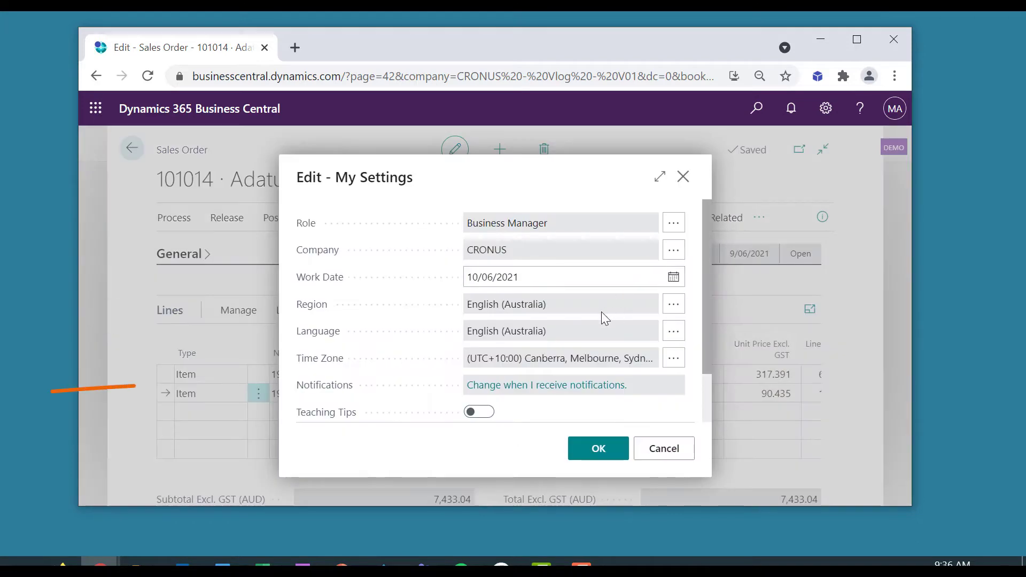
pyautogui.click(529, 386)
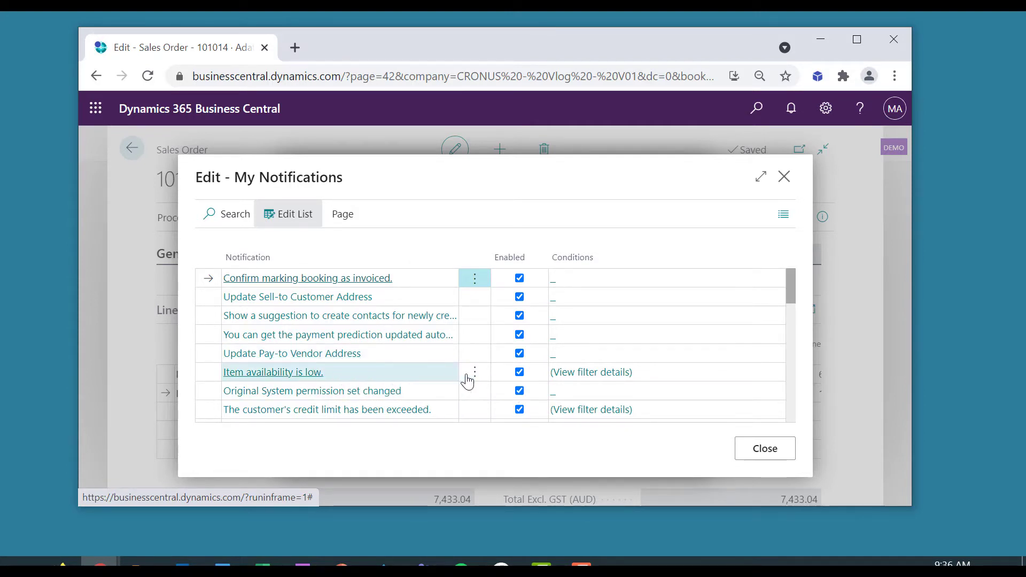
pyautogui.click(586, 384)
pyautogui.click(475, 308)
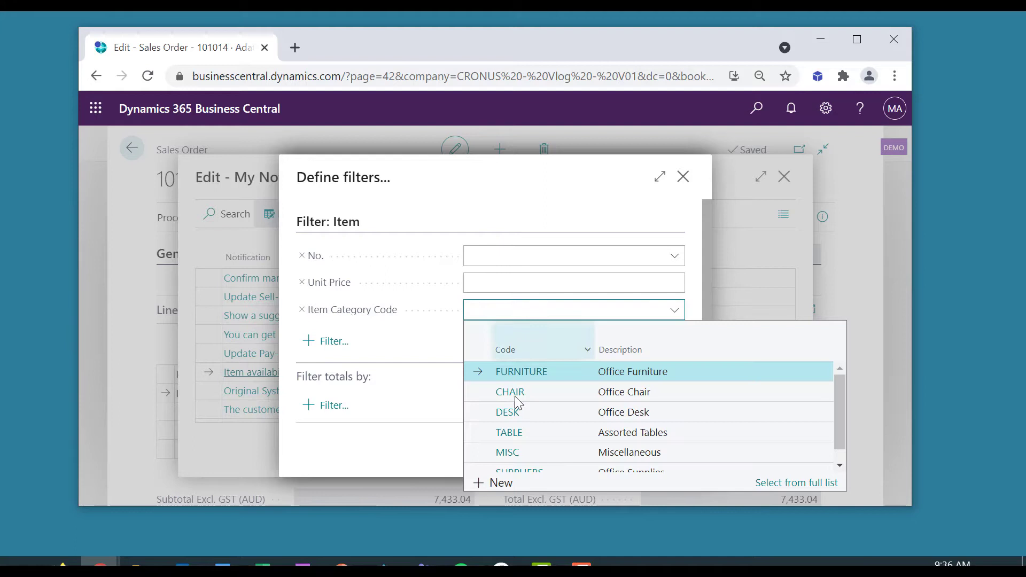
pyautogui.click(516, 396)
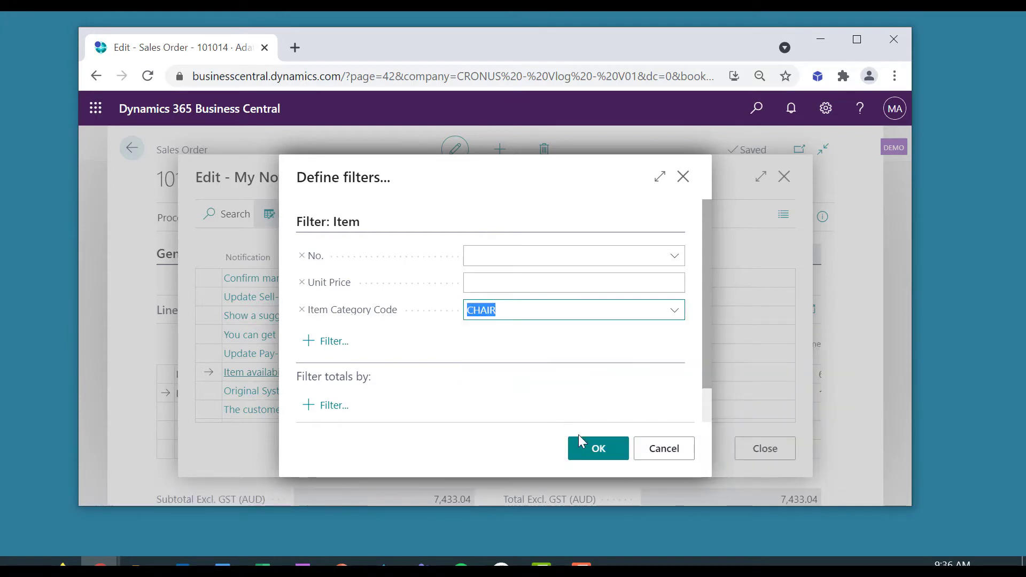
pyautogui.click(594, 450)
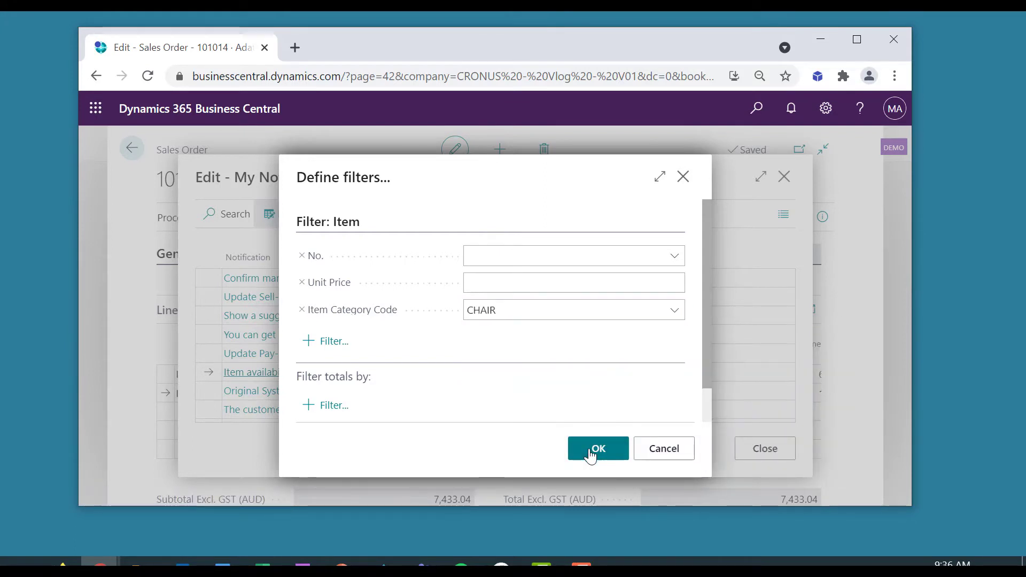
pyautogui.click(765, 449)
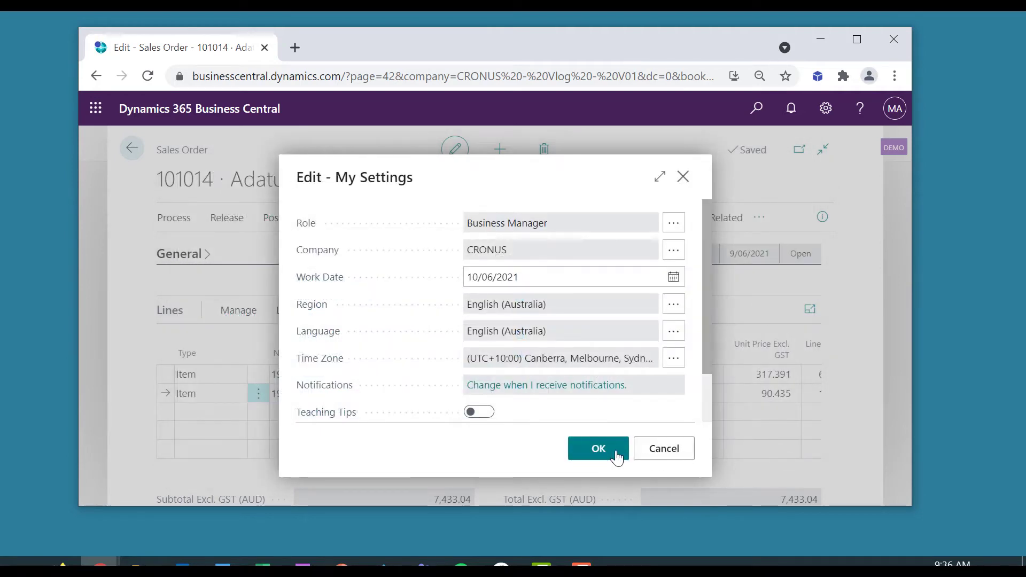
# Save My Settings and add a third line for item 1928-S with quantity 12
pyautogui.click(599, 449)
pyautogui.click(318, 420)
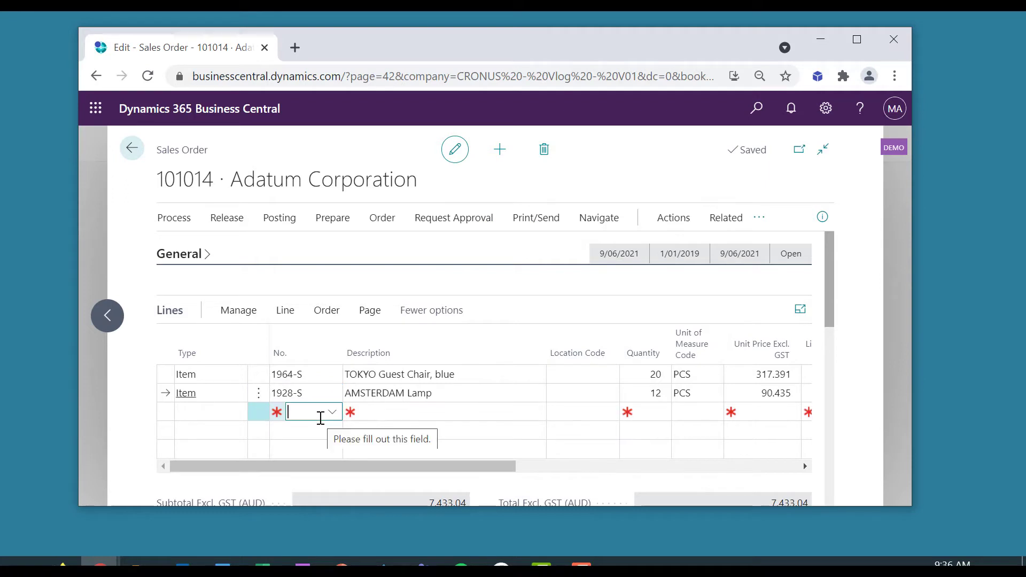
pyautogui.write('1928-S')
pyautogui.press('Tab')
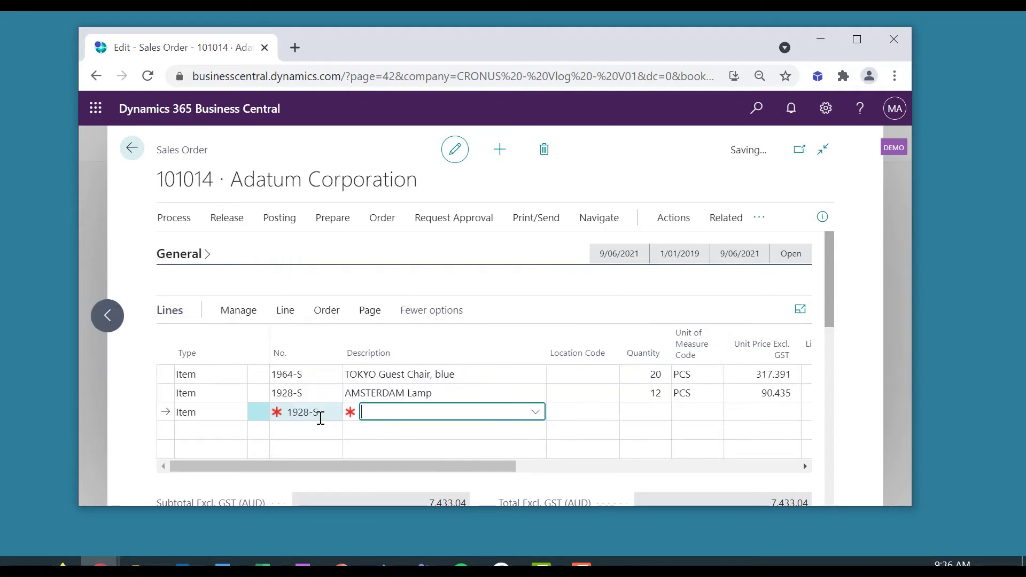
pyautogui.press('Tab')
pyautogui.press('Tab')
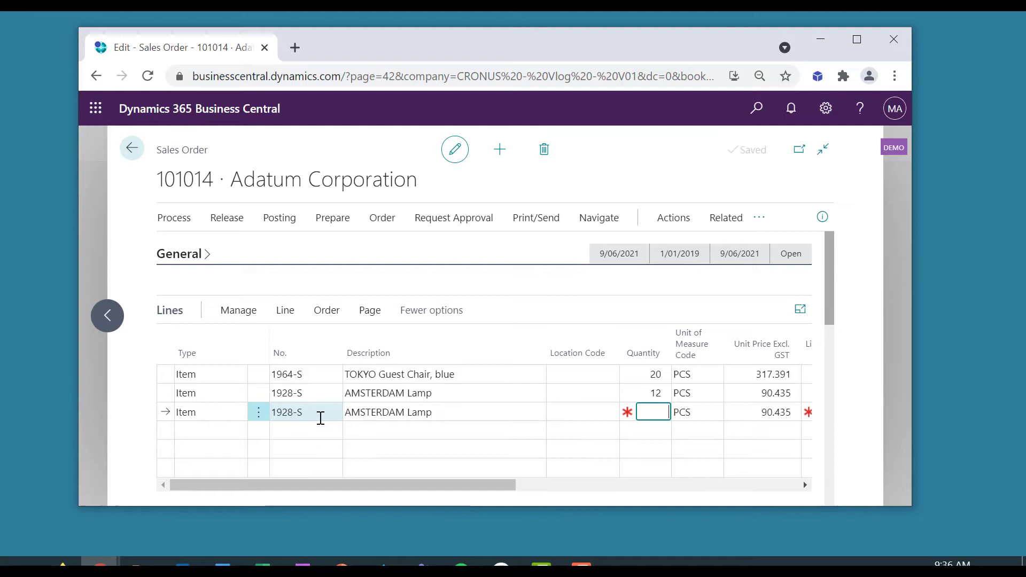
pyautogui.write('12')
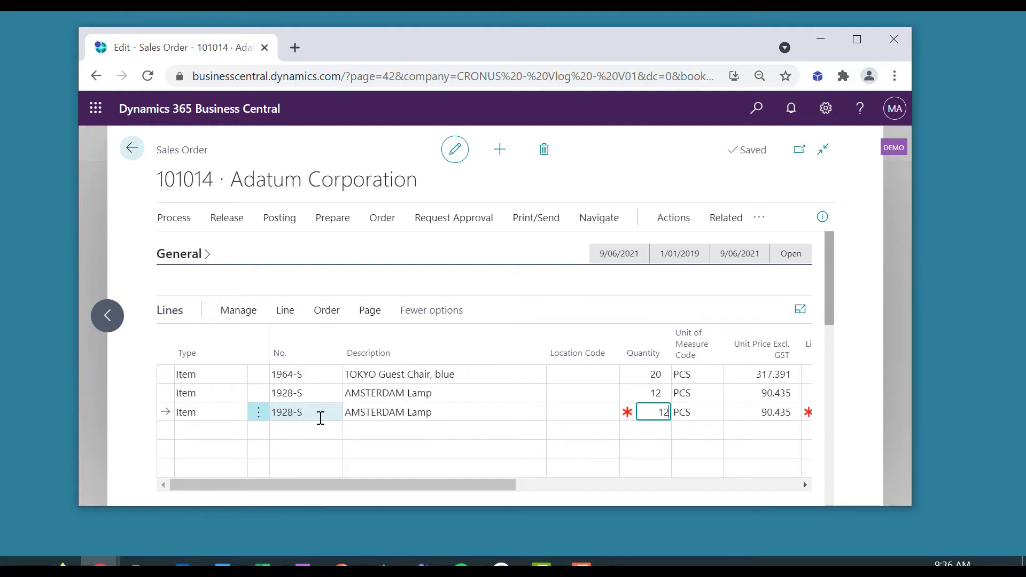
pyautogui.press('Down')
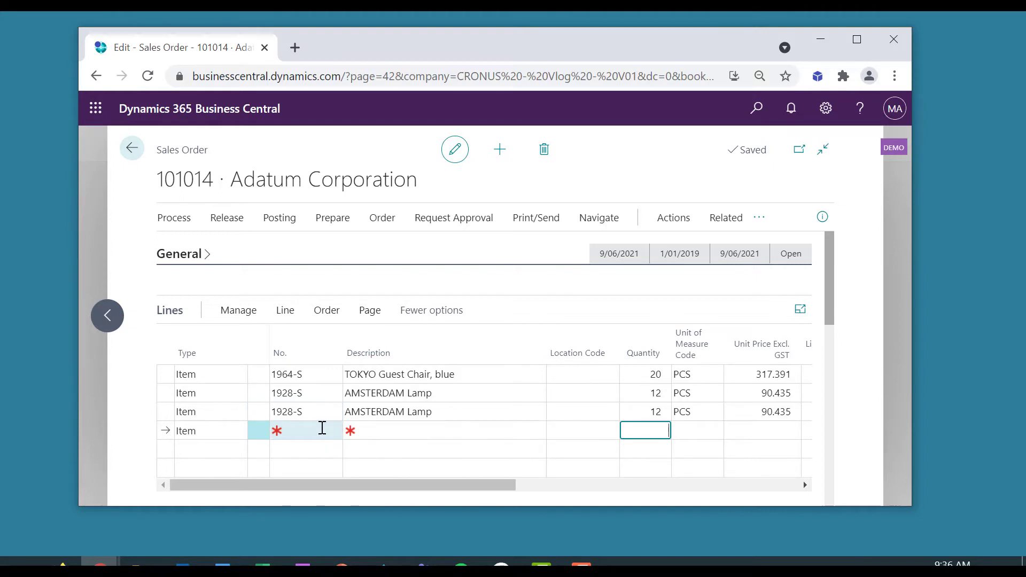
# Add a line for TOKYO Guest Chair, blue (1964-S) with quantity 15
pyautogui.click(322, 427)
pyautogui.write('tok')
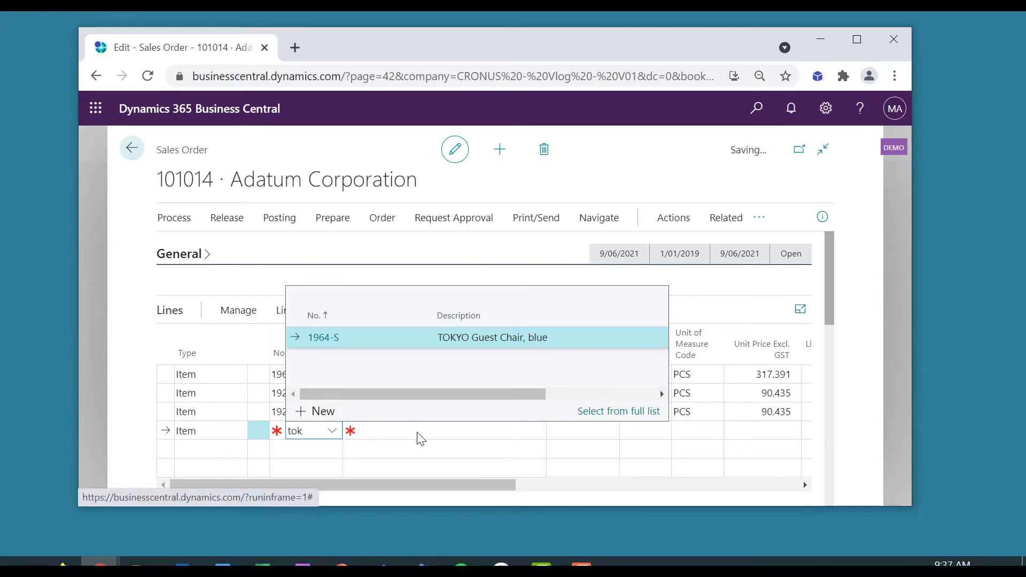
pyautogui.press('Tab')
pyautogui.click(658, 431)
pyautogui.write('1')
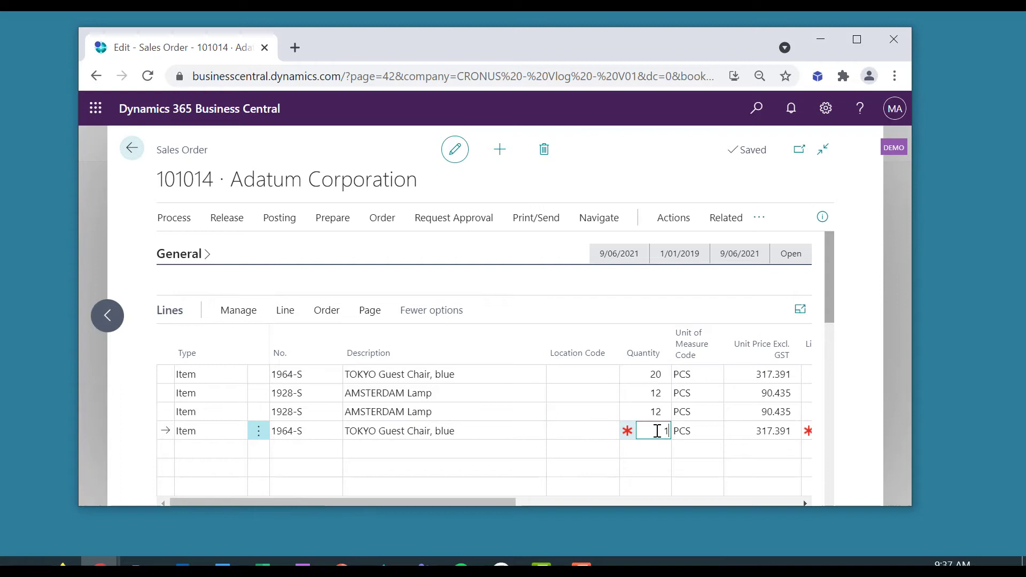
pyautogui.write('5')
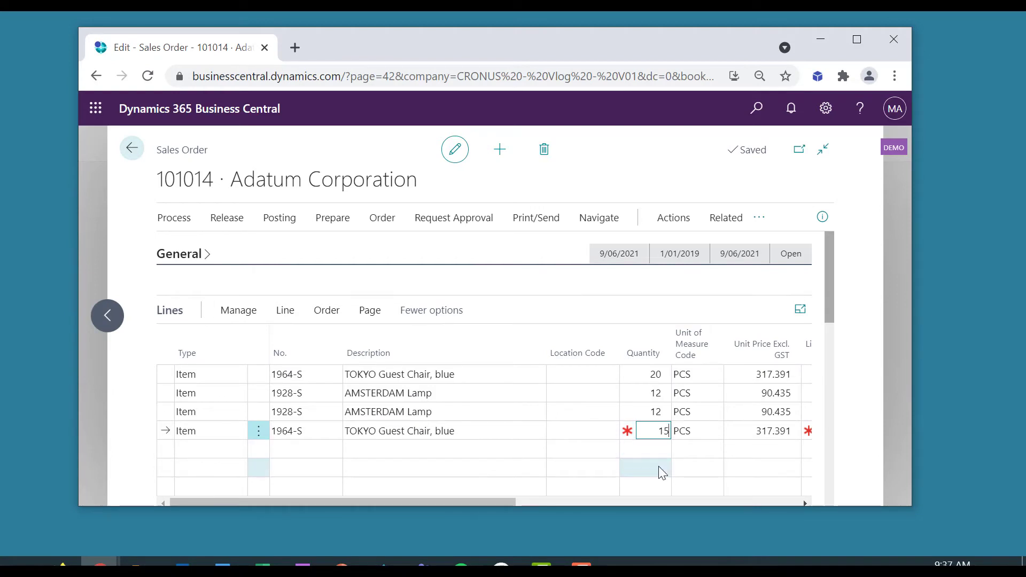
pyautogui.press('Tab')
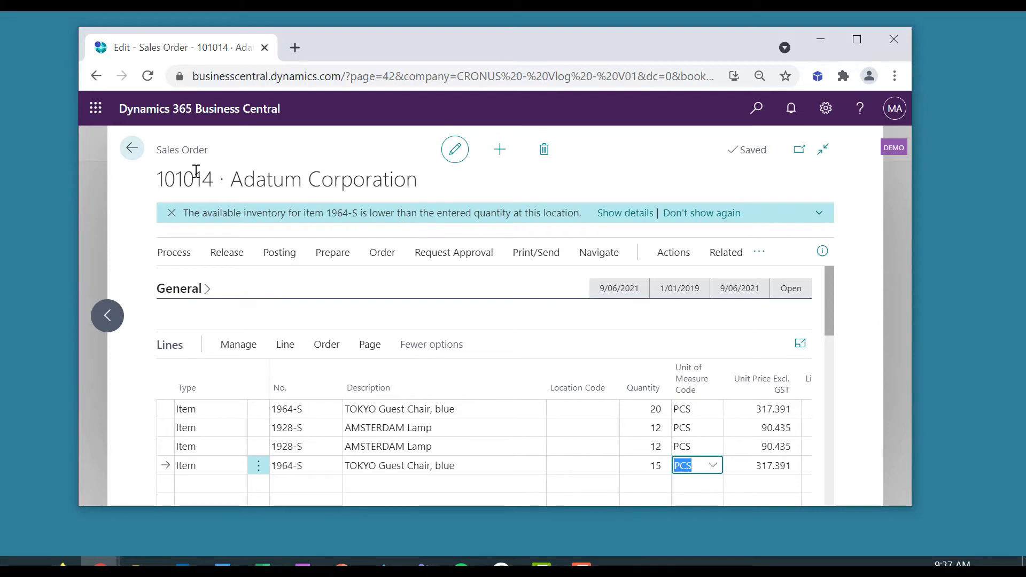
# Exit unposted order 101014, then disable 'Warn about unposted documents' and save My Settings
pyautogui.click(131, 152)
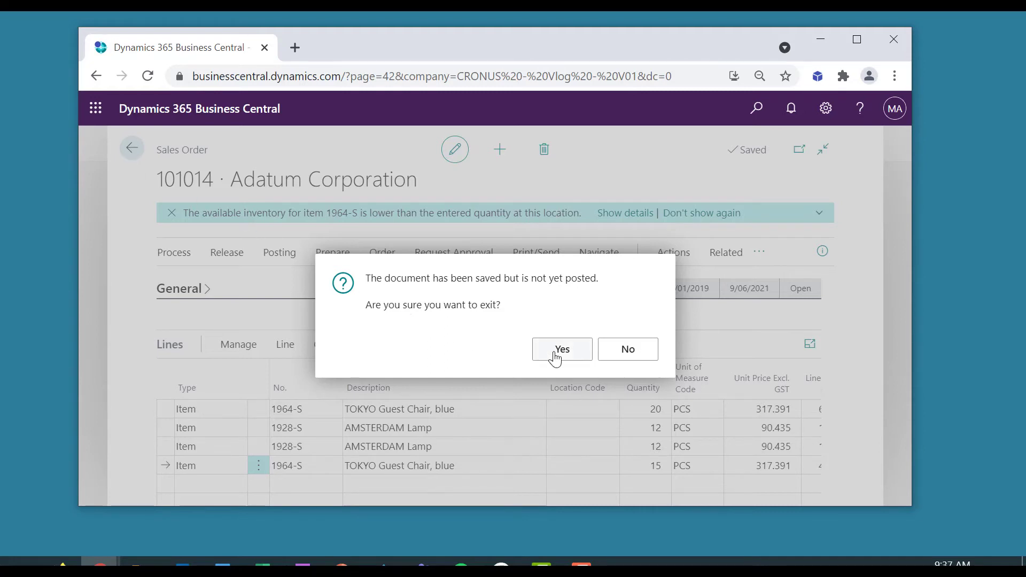
pyautogui.press('Return')
pyautogui.click(826, 112)
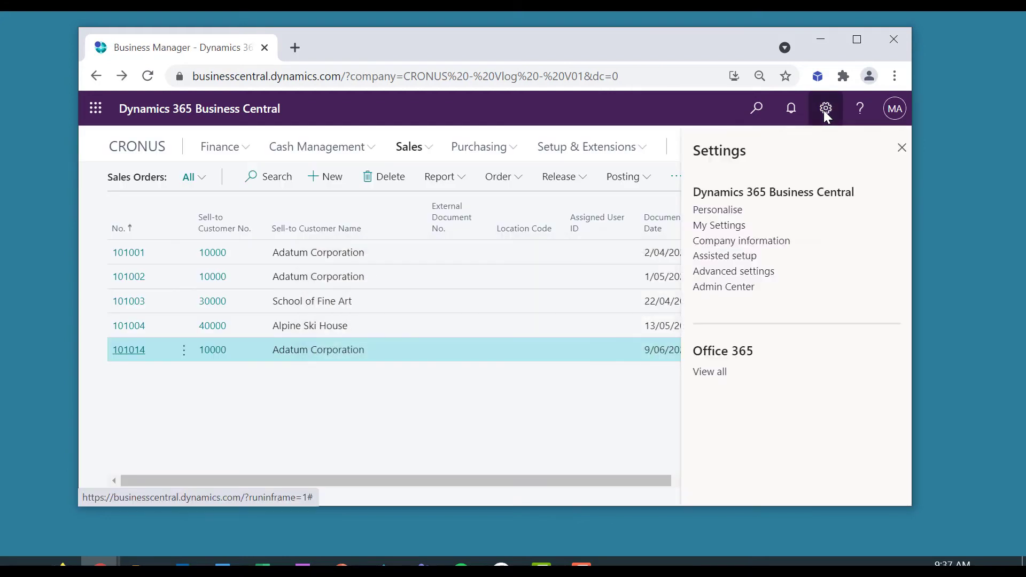
pyautogui.click(722, 226)
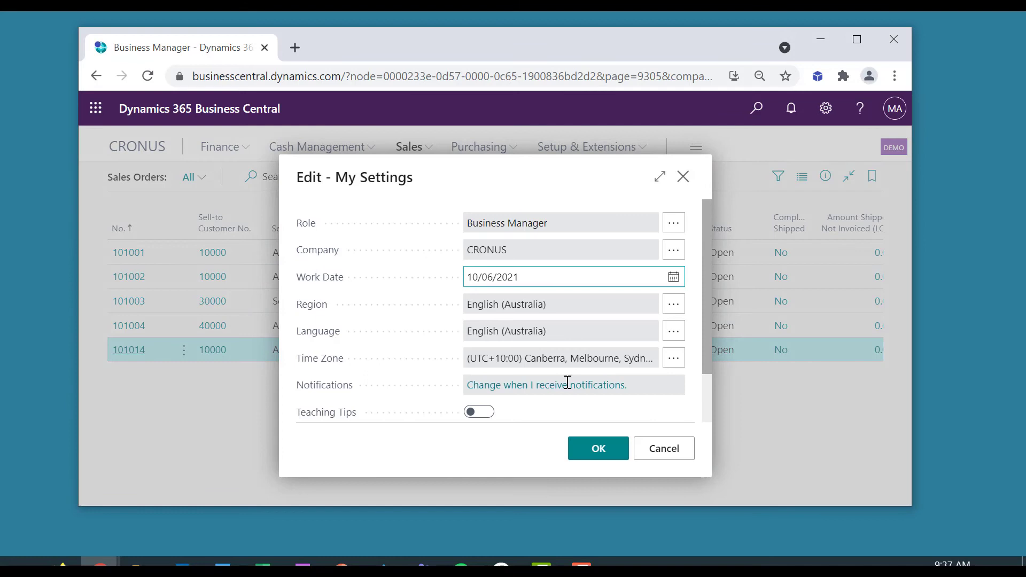
pyautogui.click(567, 387)
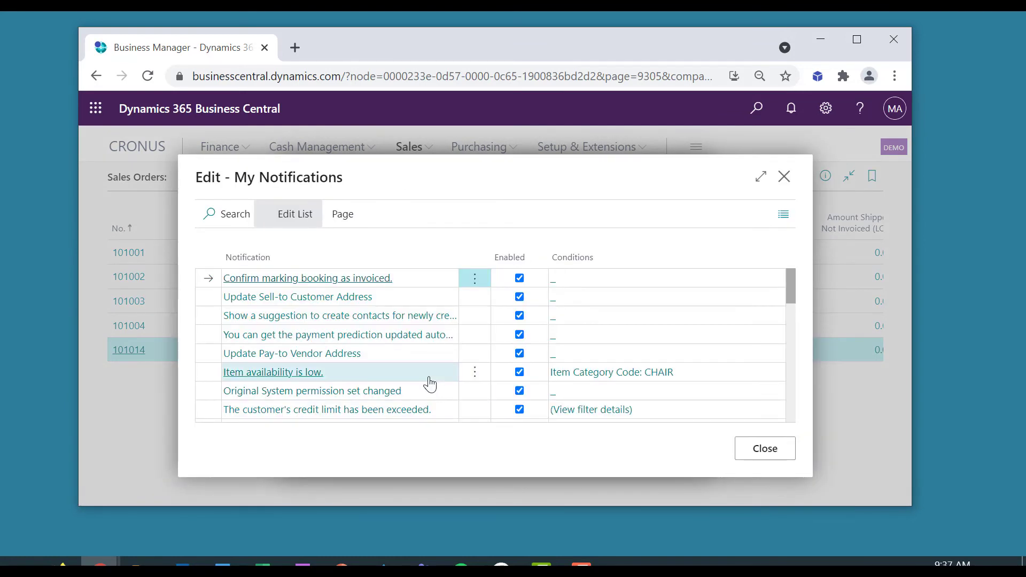
pyautogui.scroll(-2, 348, 373)
pyautogui.scroll(-2, 345, 374)
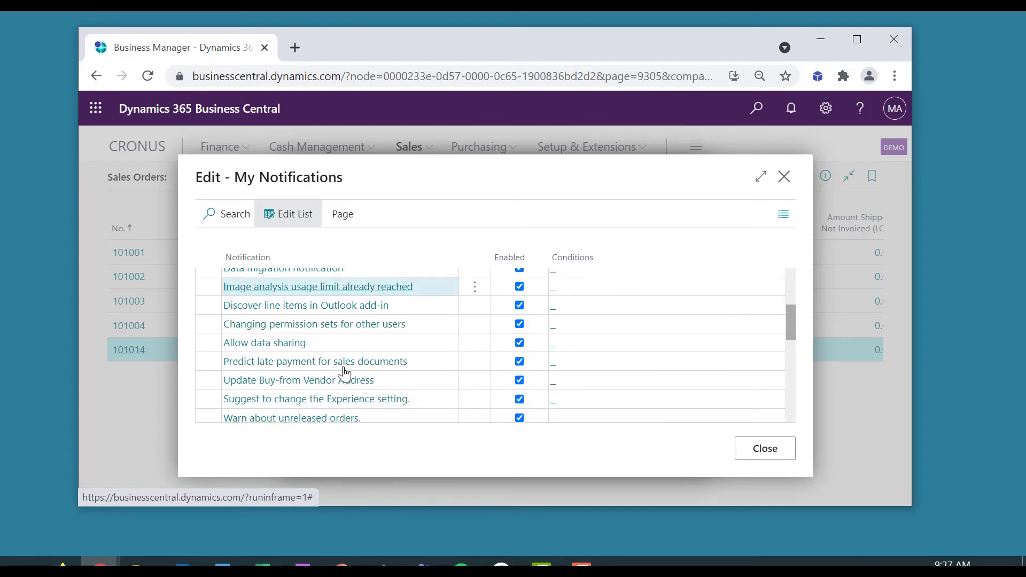
pyautogui.scroll(-2, 345, 374)
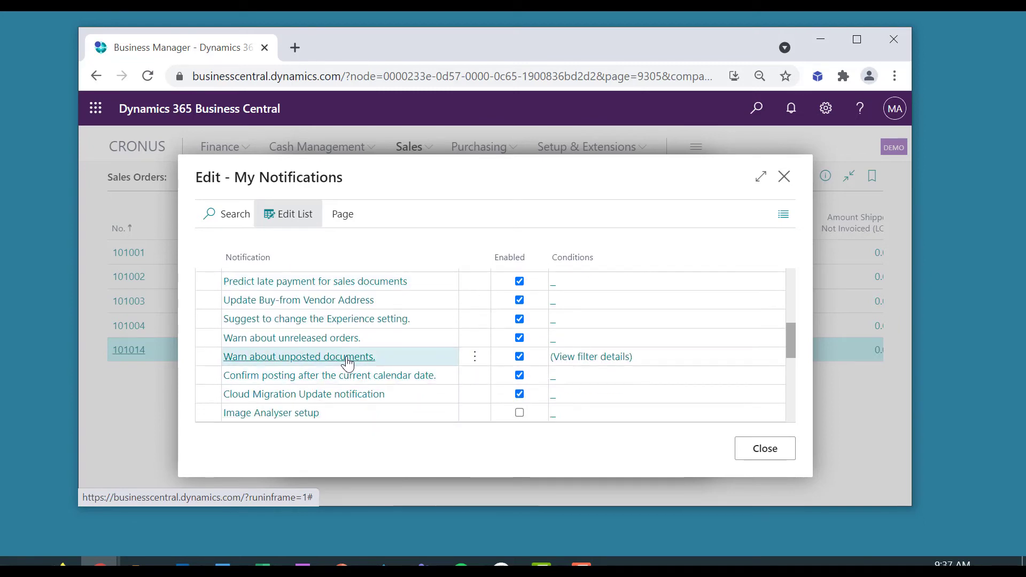
pyautogui.click(520, 358)
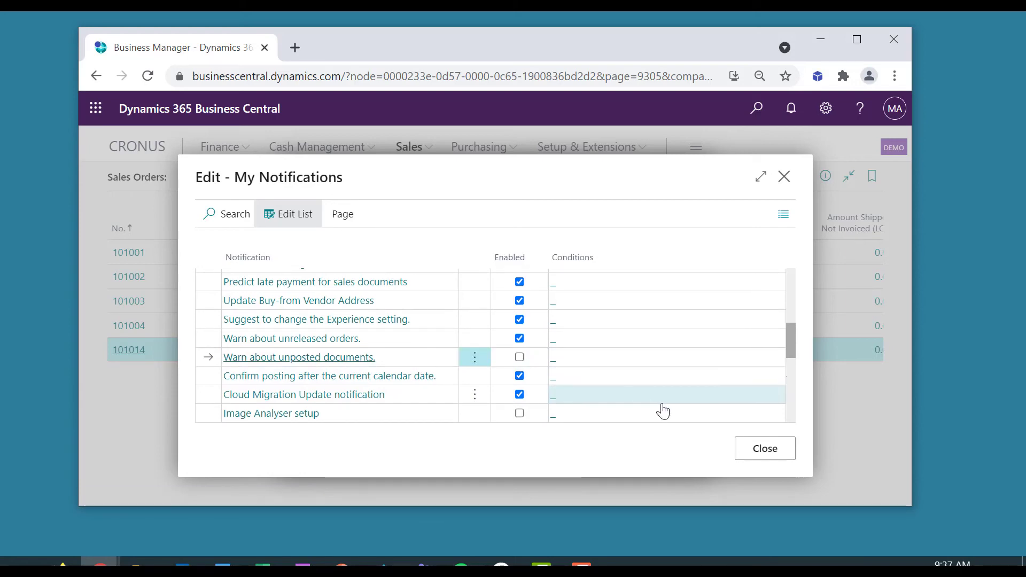
pyautogui.click(772, 452)
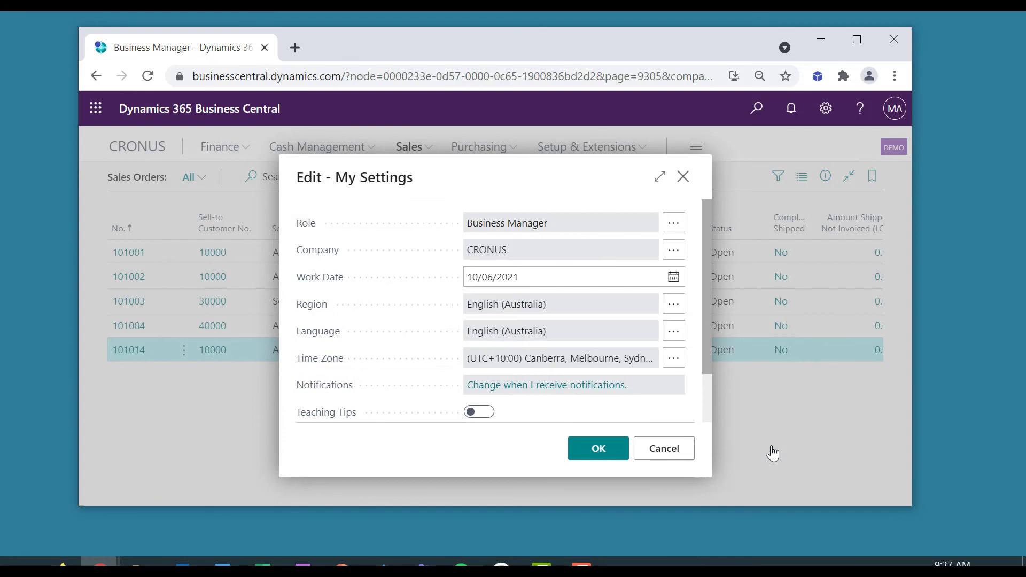
pyautogui.click(599, 454)
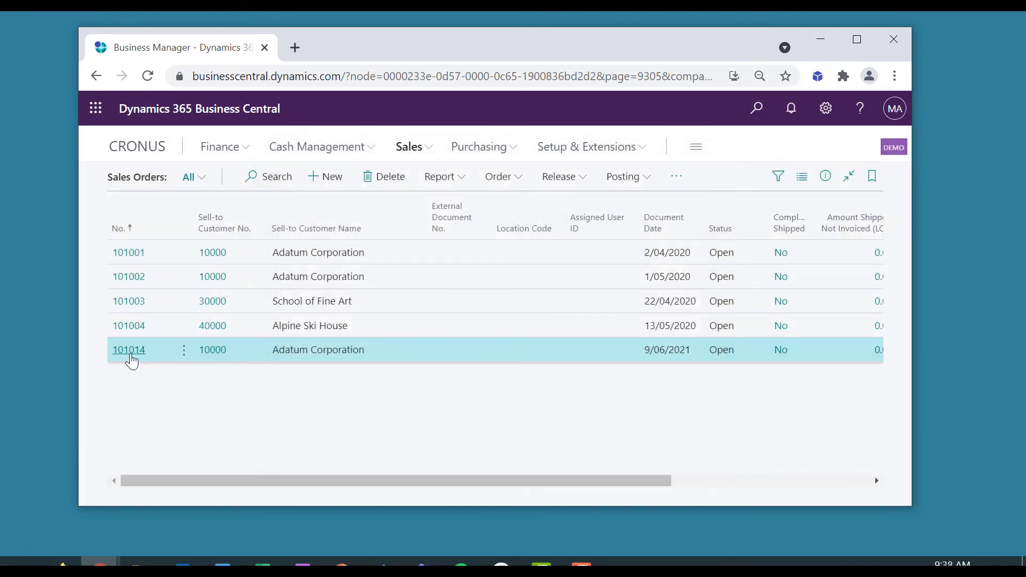
# Reopen order 101014, change the third line's lamp quantity from 12 to 13, and return
pyautogui.click(130, 352)
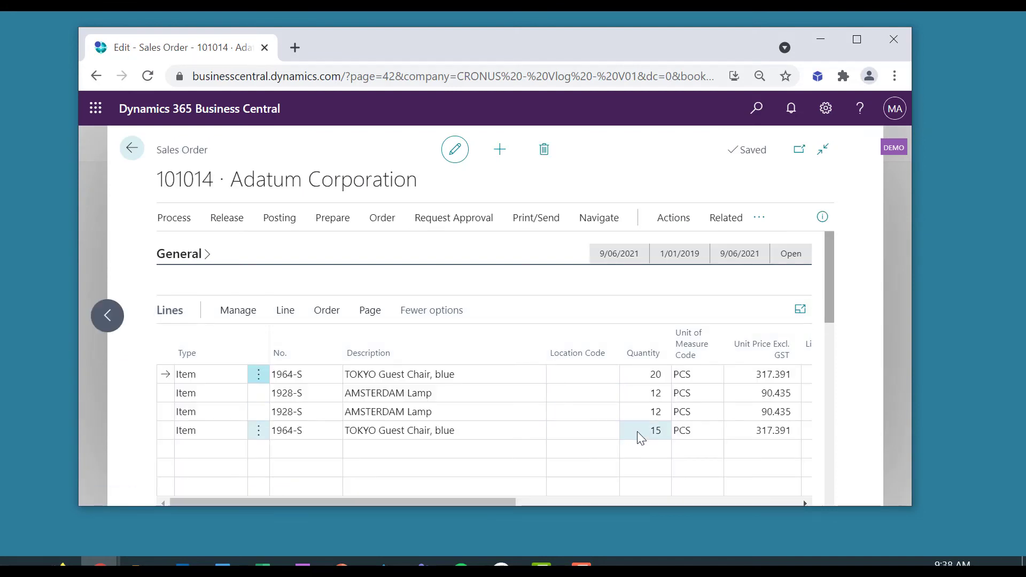
pyautogui.click(637, 431)
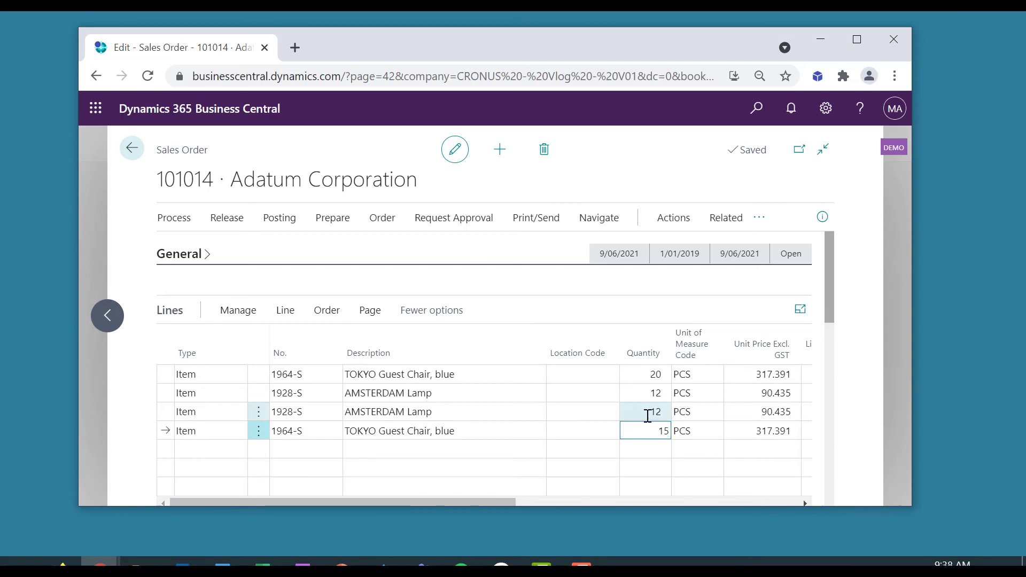
pyautogui.click(648, 415)
pyautogui.write('13')
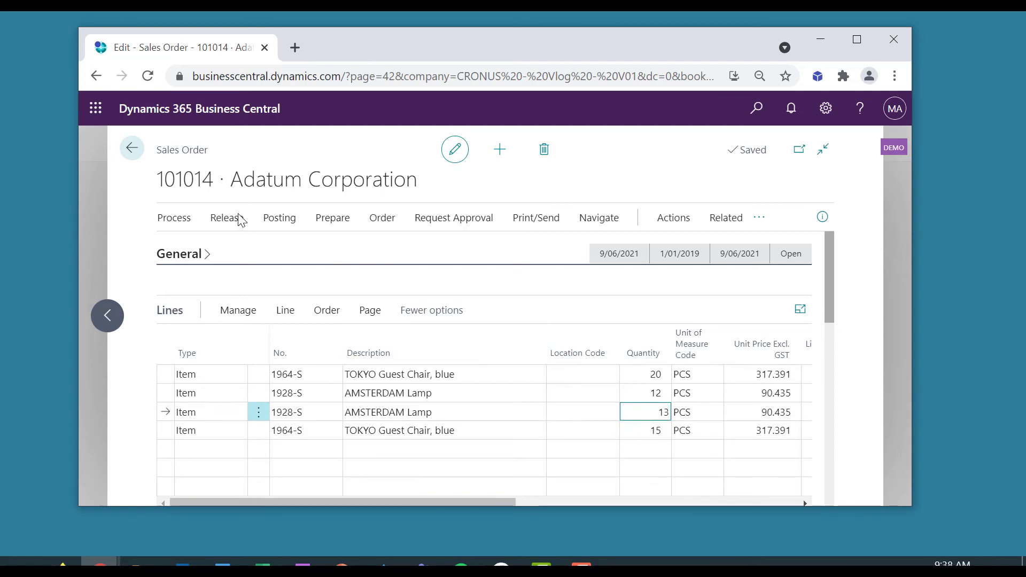
pyautogui.press('Tab')
pyautogui.click(130, 151)
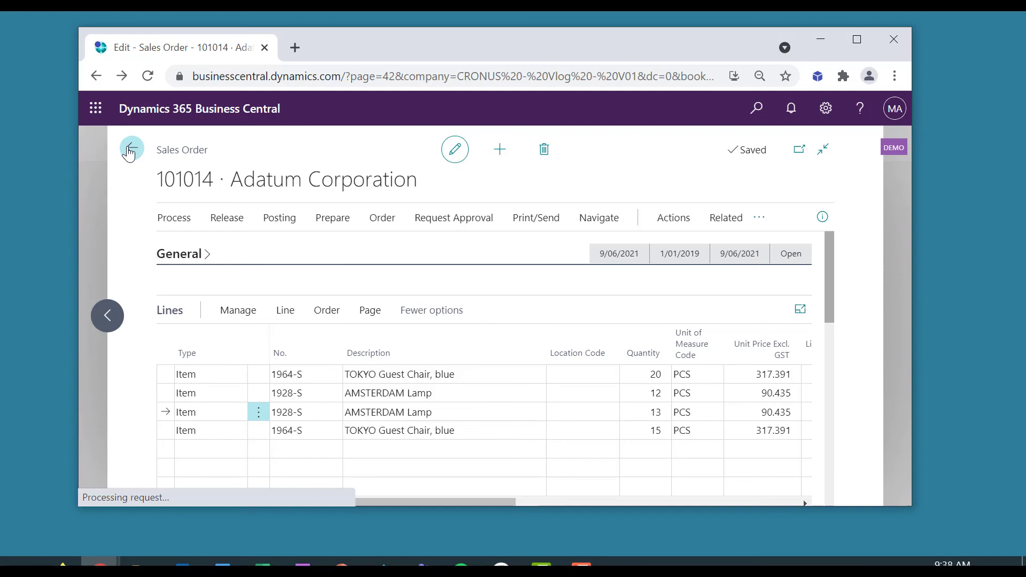